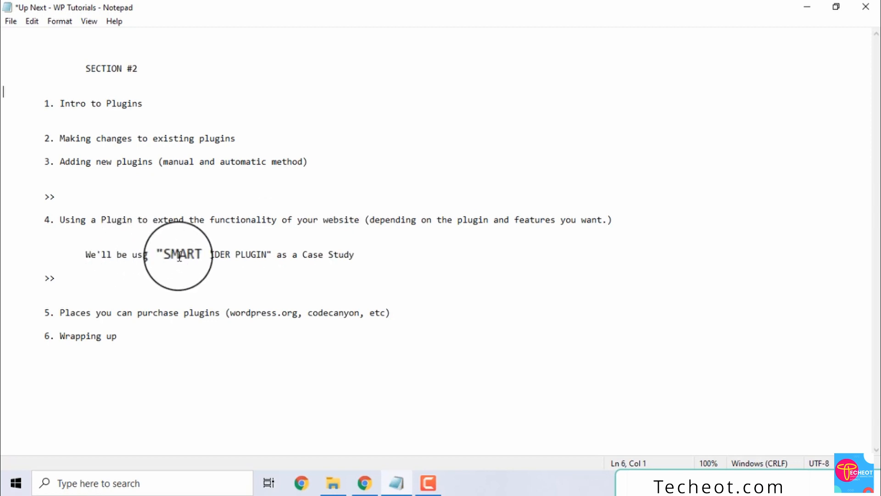
Step: Switch from the Notepad tutorial outline to the WordPress Installed Plugins page in Chrome
{"action": "left_click", "coordinate": [373, 474]}
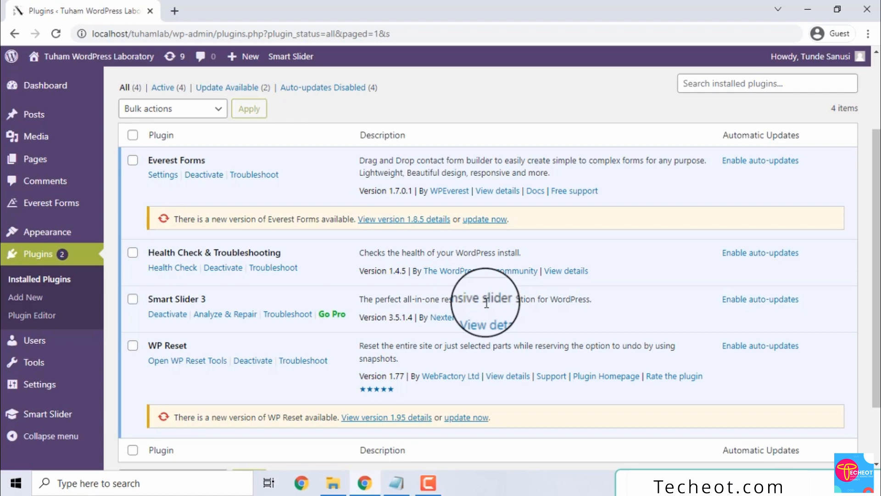
Step: Open the site's front page in a new tab, look it over, then return to Installed Plugins
{"action": "right_click", "coordinate": [117, 57]}
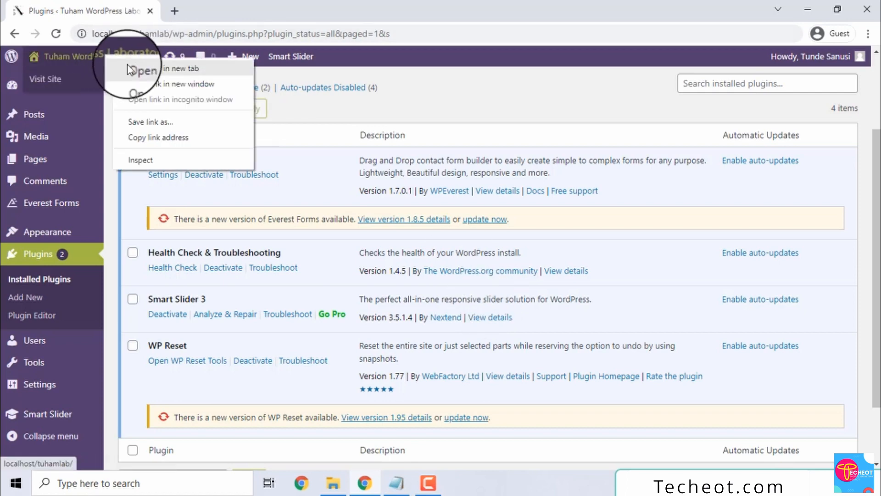
{"action": "left_click", "coordinate": [128, 69]}
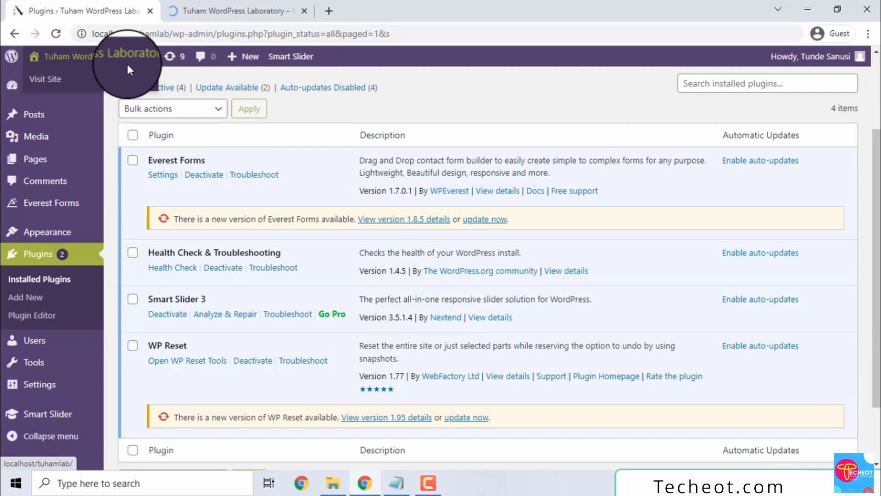
{"action": "left_click", "coordinate": [180, 3]}
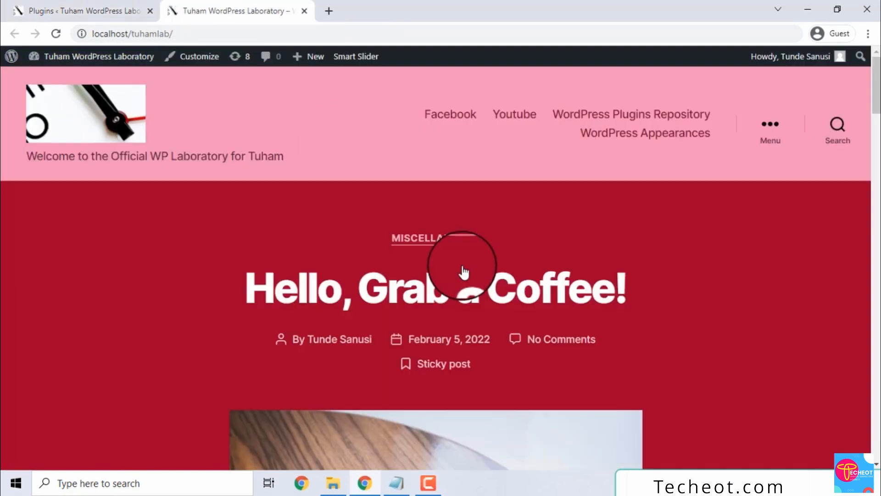
{"action": "left_click_drag", "start_coordinate": [876, 81], "coordinate": [868, 34]}
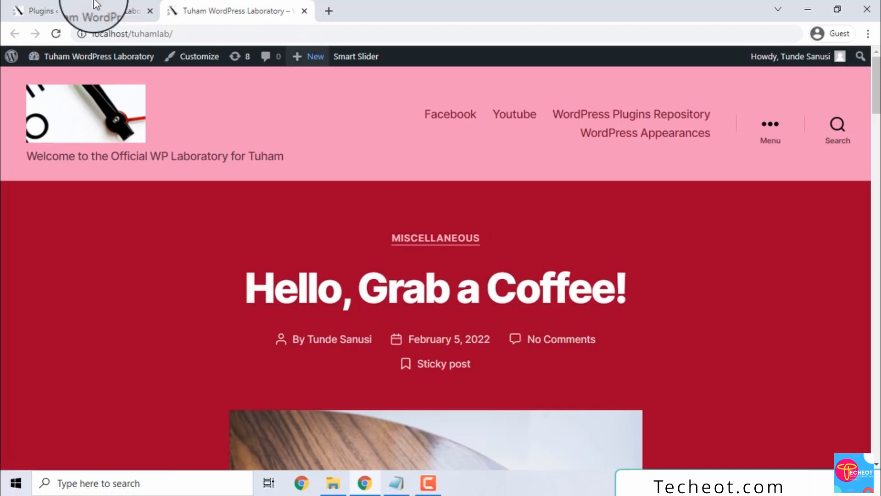
{"action": "left_click", "coordinate": [69, 10]}
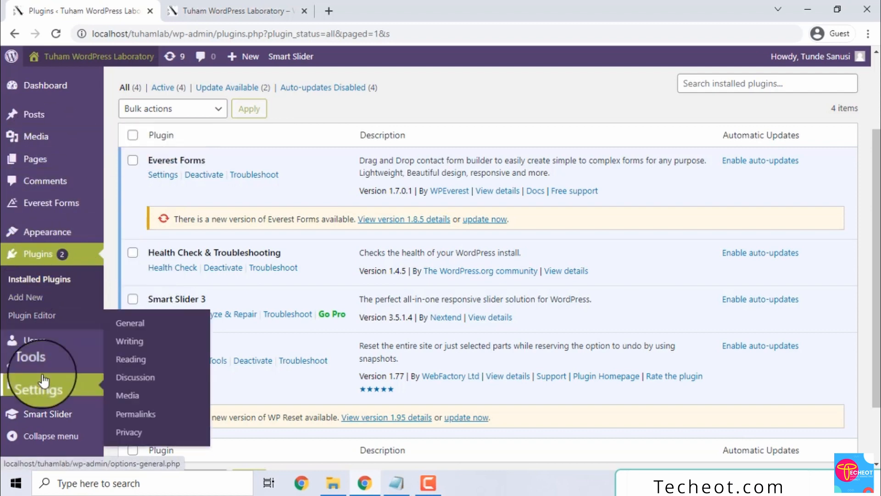
Step: Open Smart Slider from the sidebar and go from its welcome page to the project dashboard
{"action": "mouse_move", "coordinate": [34, 415]}
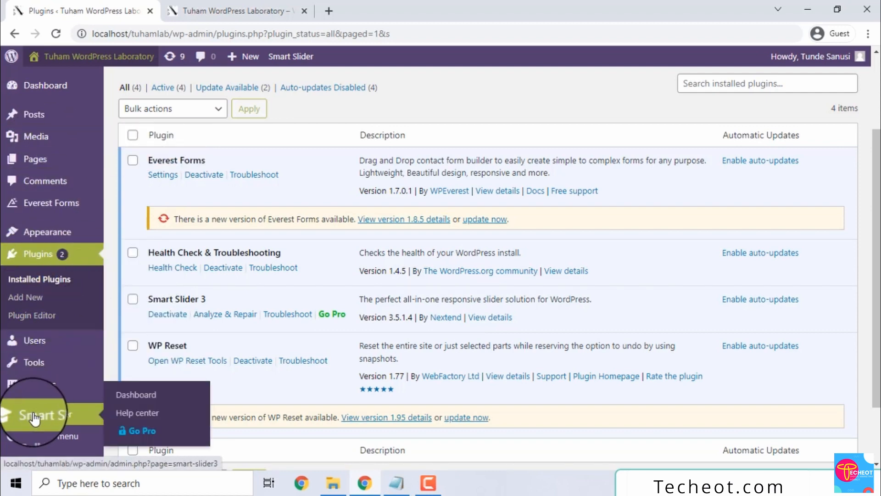
{"action": "left_click", "coordinate": [35, 415]}
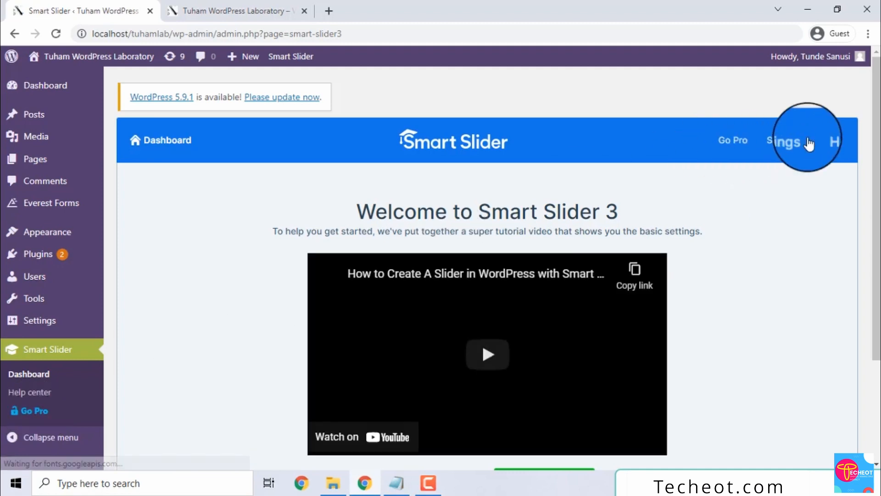
{"action": "left_click_drag", "start_coordinate": [879, 129], "coordinate": [880, 177]}
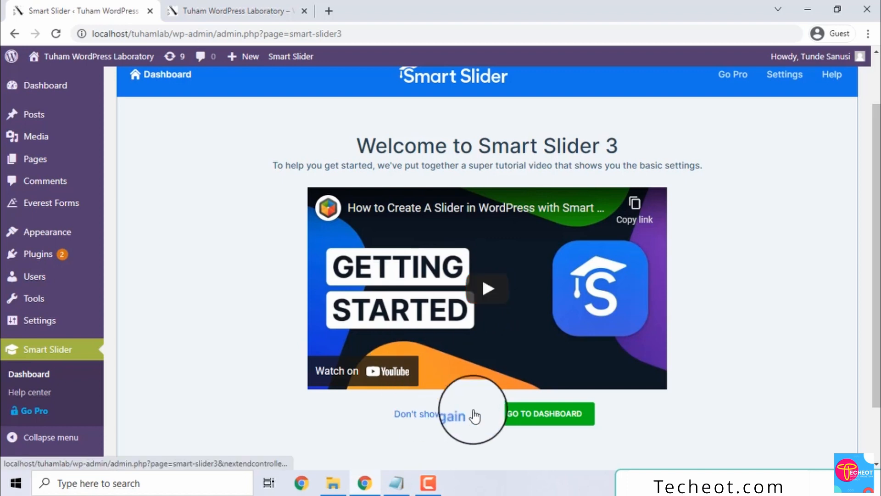
{"action": "left_click", "coordinate": [541, 431]}
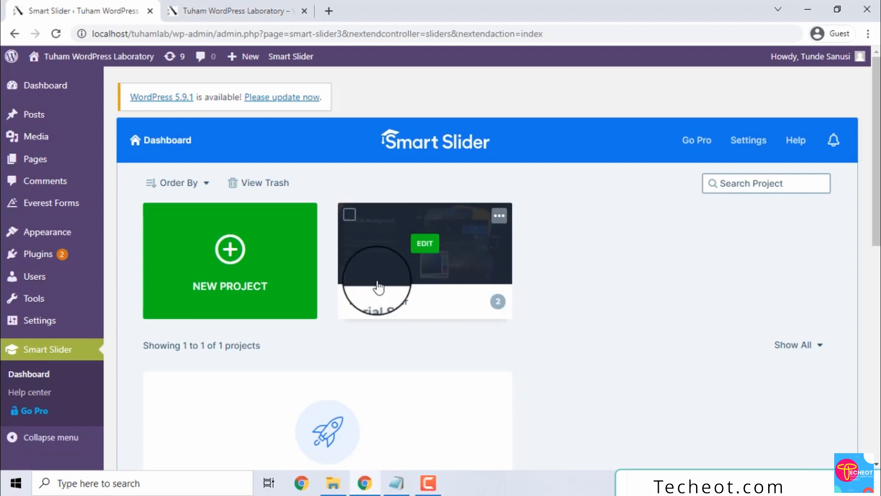
{"action": "left_click", "coordinate": [258, 239]}
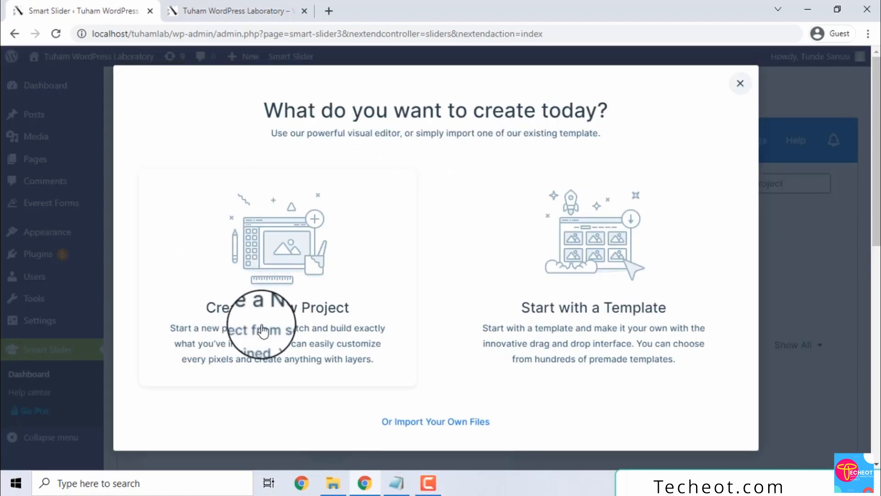
{"action": "left_click", "coordinate": [641, 348]}
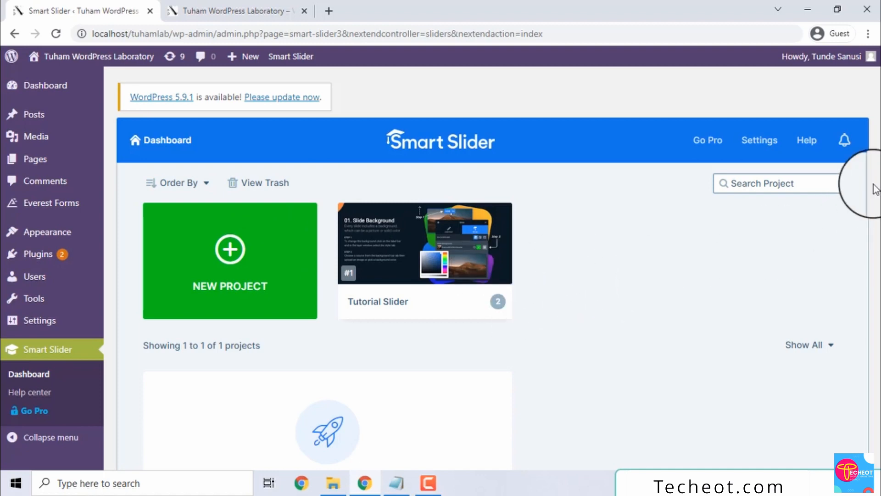
Step: Open the Smart Slider template library and scroll through the available templates
{"action": "left_click", "coordinate": [244, 263]}
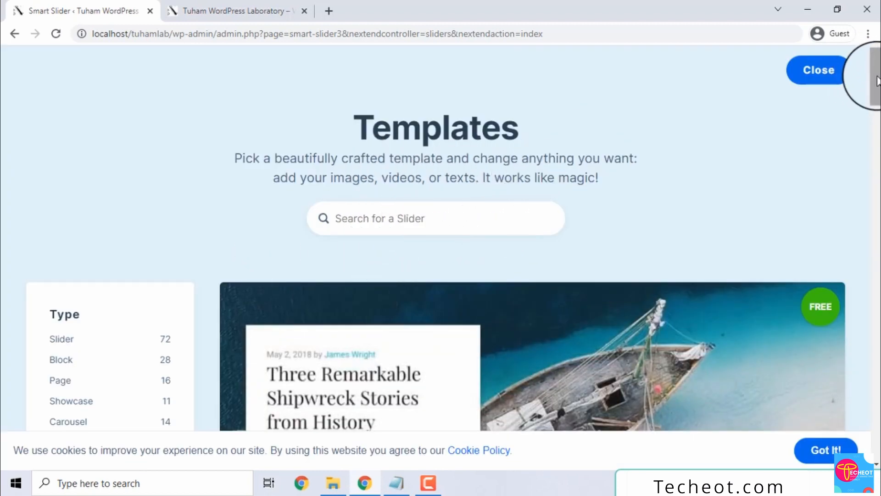
{"action": "mouse_move", "coordinate": [878, 80]}
{"action": "left_mouse_down"}
{"action": "mouse_move", "coordinate": [877, 230]}
{"action": "mouse_move", "coordinate": [869, 79]}
{"action": "left_mouse_up"}
{"action": "mouse_move", "coordinate": [560, 90]}
Step: Preview the free Full-width Post Slider template, page through its posts, then start importing it
{"action": "mouse_move", "coordinate": [478, 266]}
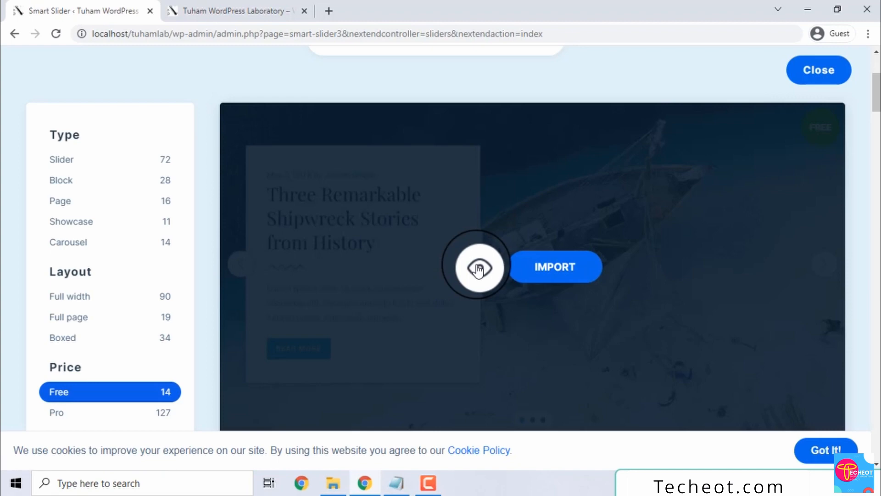
{"action": "left_click", "coordinate": [478, 268]}
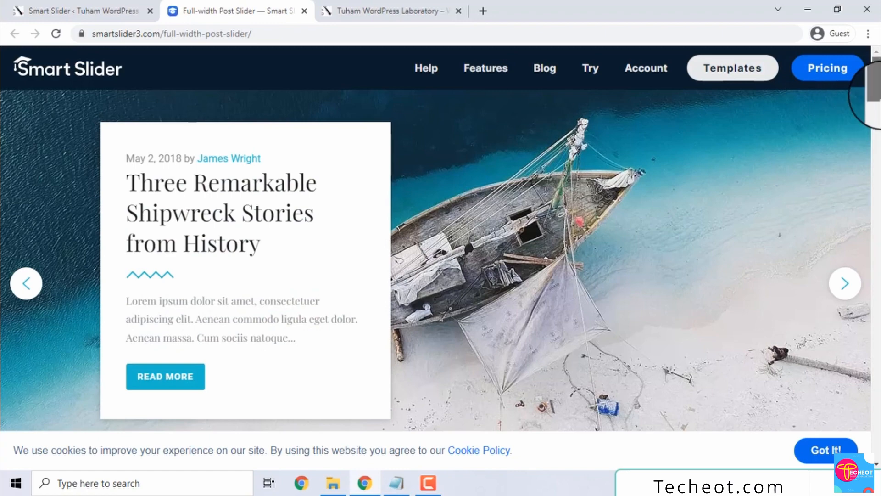
{"action": "scroll", "coordinate": [848, 107], "scroll_direction": "down", "scroll_amount": 1}
{"action": "left_click", "coordinate": [846, 280]}
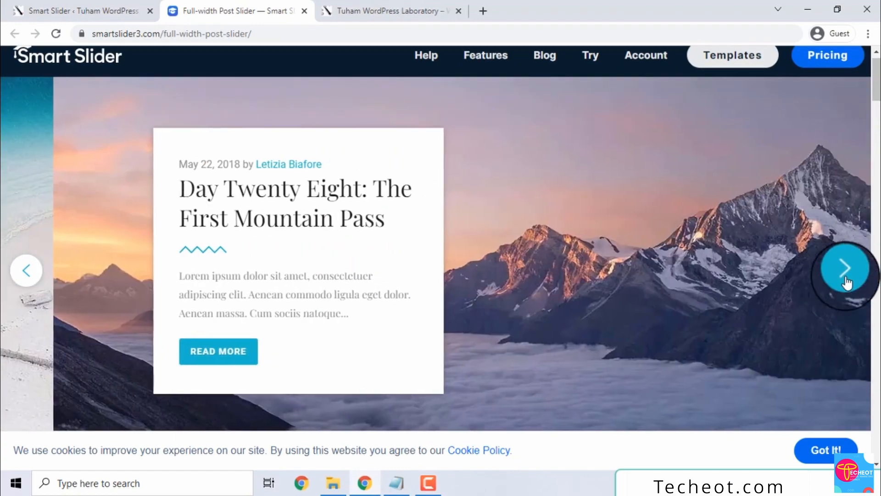
{"action": "left_click", "coordinate": [846, 281]}
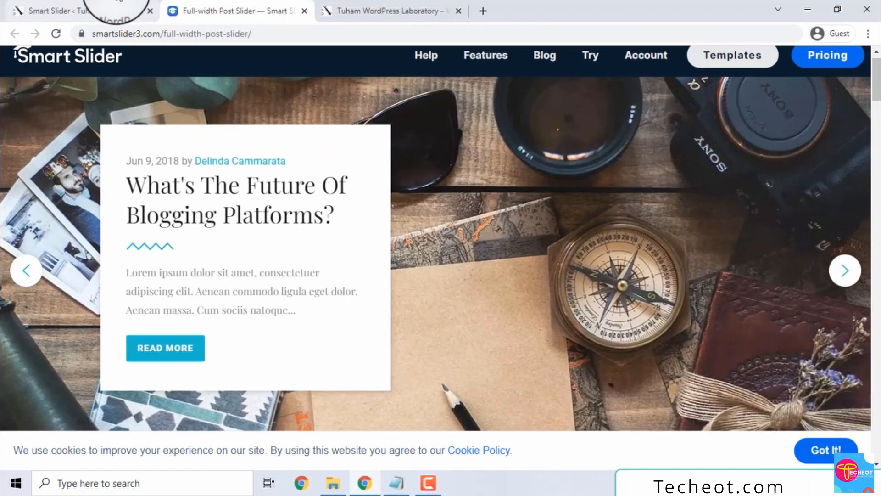
{"action": "left_click", "coordinate": [119, 9]}
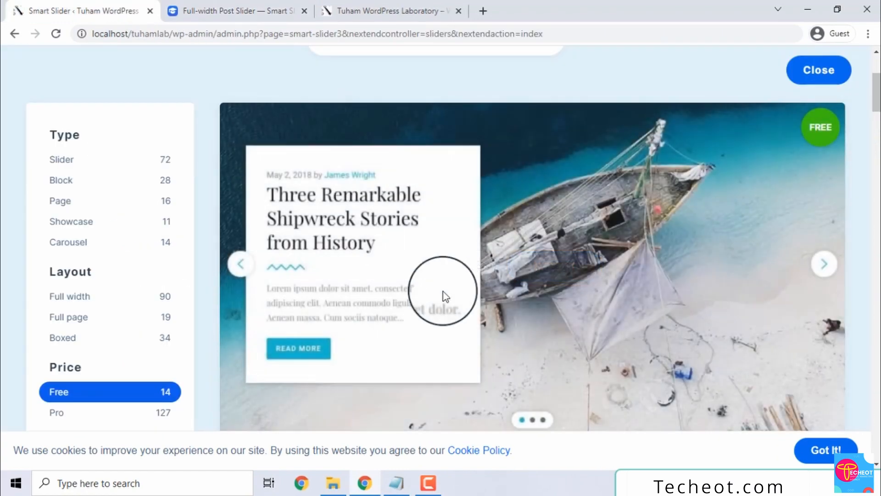
{"action": "mouse_move", "coordinate": [466, 275]}
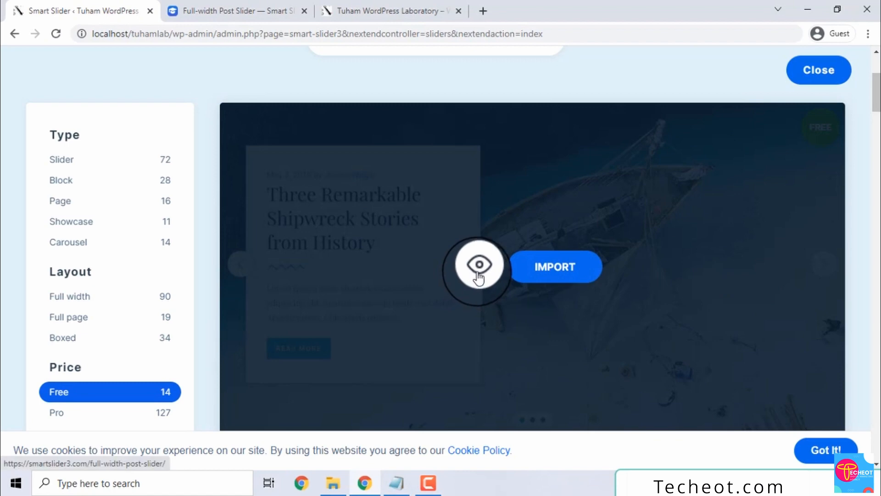
{"action": "left_click", "coordinate": [556, 269]}
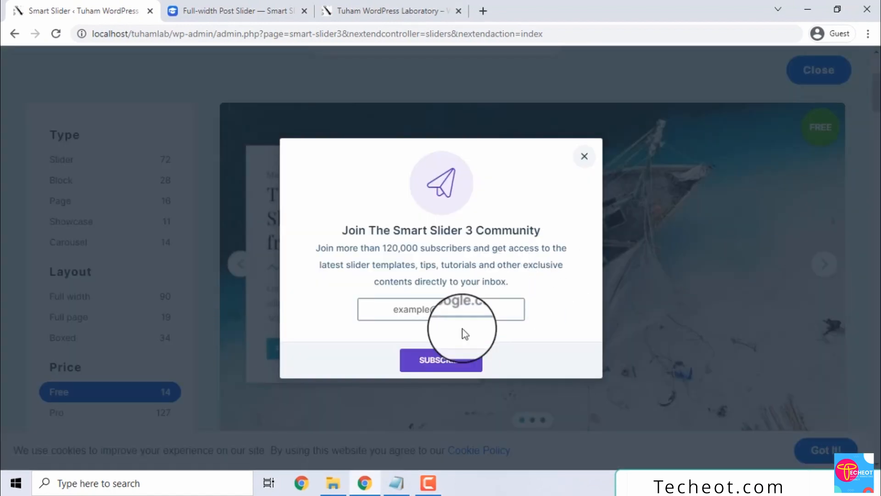
Step: Submit the community subscription form, dismiss the invalid-email error, and enter an email address
{"action": "left_click", "coordinate": [452, 370]}
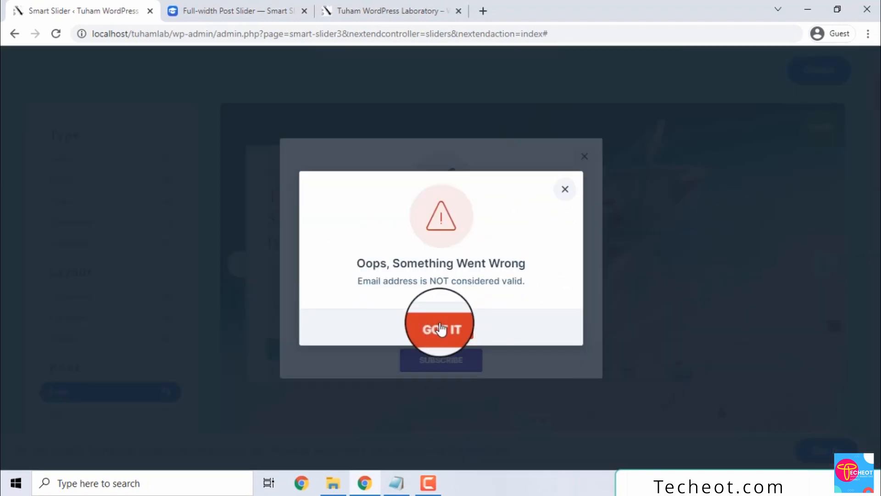
{"action": "left_click", "coordinate": [440, 330]}
{"action": "left_click", "coordinate": [447, 305]}
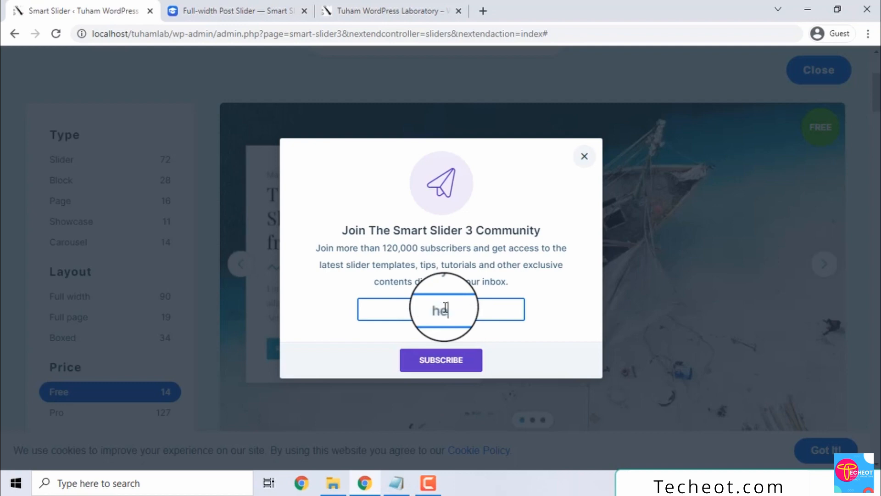
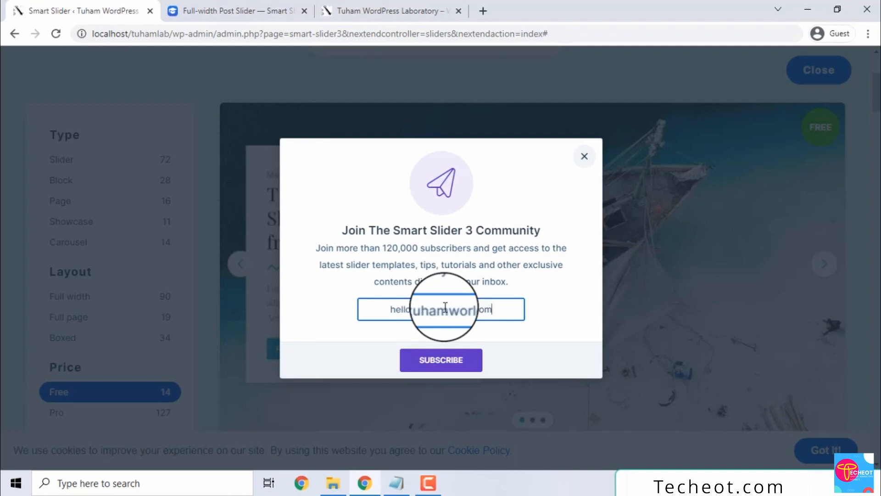
Step: Close the subscription prompt, retry the template import, and dismiss the dialog back to projects
{"action": "left_click", "coordinate": [584, 156]}
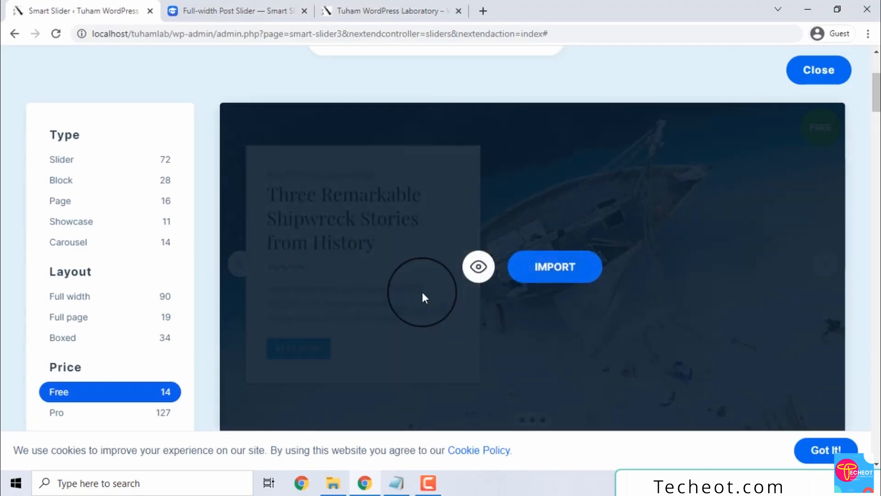
{"action": "left_click", "coordinate": [532, 271]}
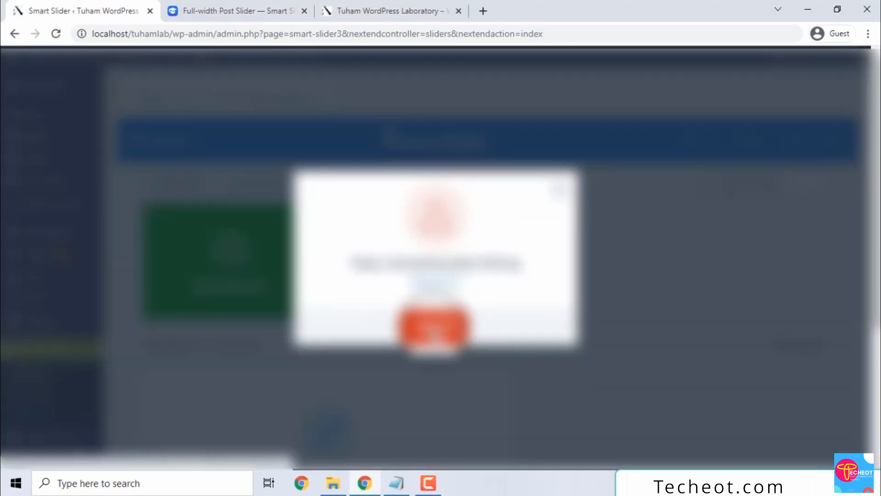
{"action": "left_click", "coordinate": [434, 328]}
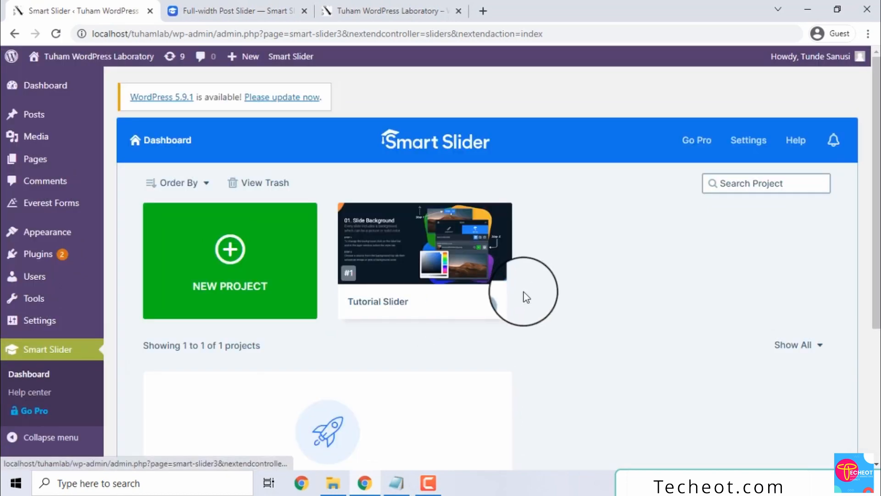
Step: Open the Tutorial Slider for editing and scroll down to its Slide Background slide
{"action": "mouse_move", "coordinate": [397, 285]}
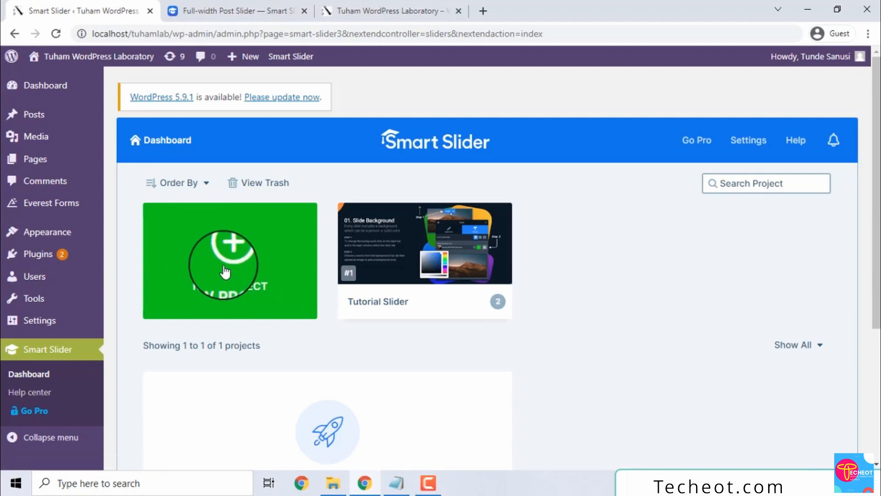
{"action": "left_click", "coordinate": [424, 243]}
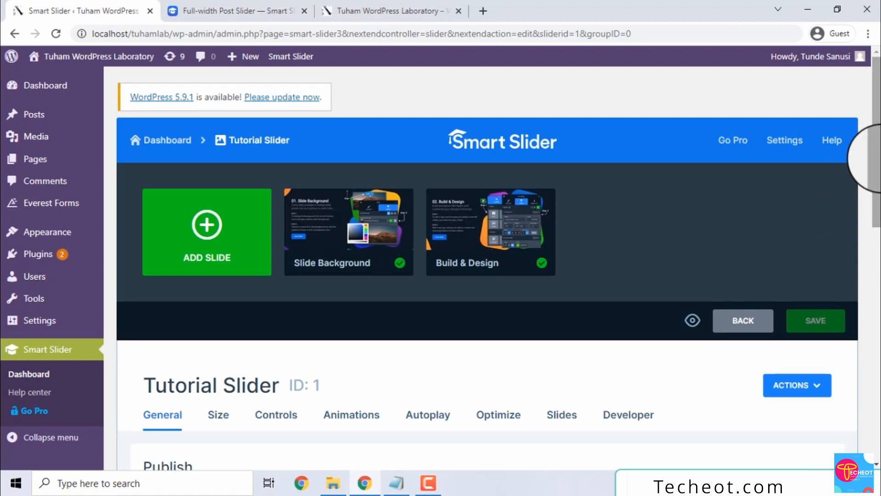
{"action": "scroll", "coordinate": [869, 230], "scroll_direction": "down", "scroll_amount": 3}
{"action": "left_click_drag", "start_coordinate": [876, 243], "coordinate": [877, 168]}
{"action": "mouse_move", "coordinate": [346, 216]}
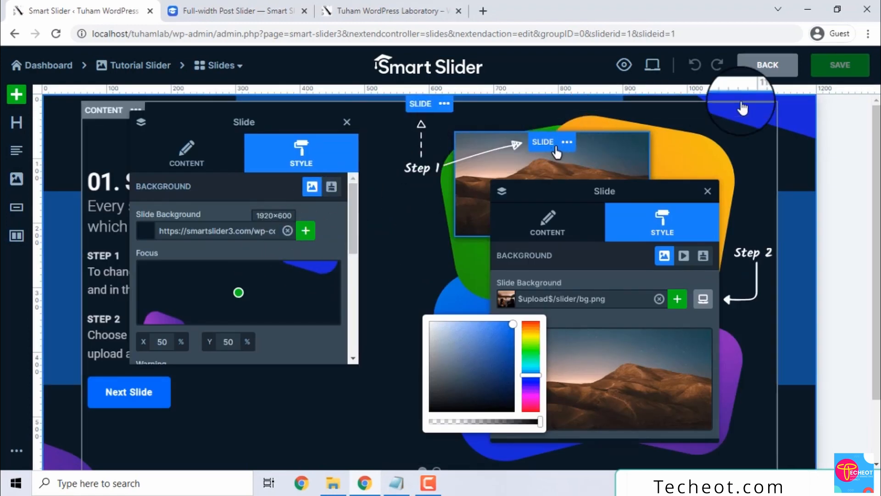
Step: Preview the slide in landscape and portrait orientations, then select its 640×550 image layer
{"action": "left_click", "coordinate": [624, 65]}
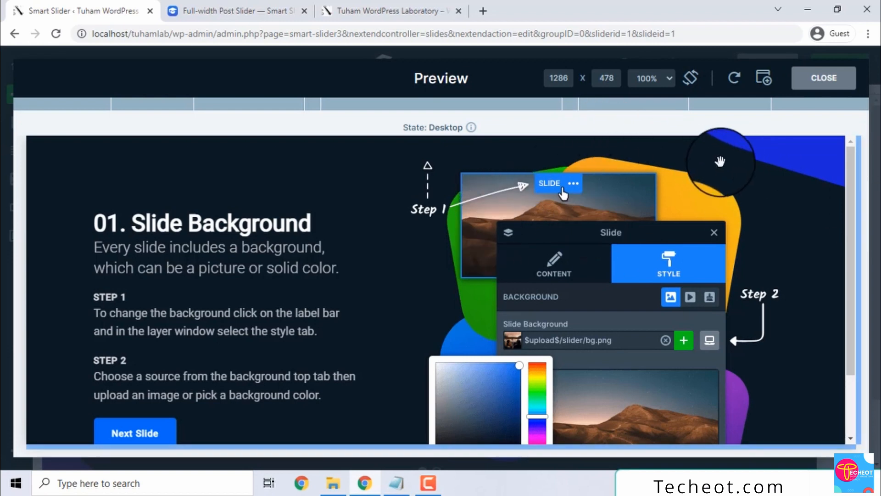
{"action": "left_click", "coordinate": [693, 78]}
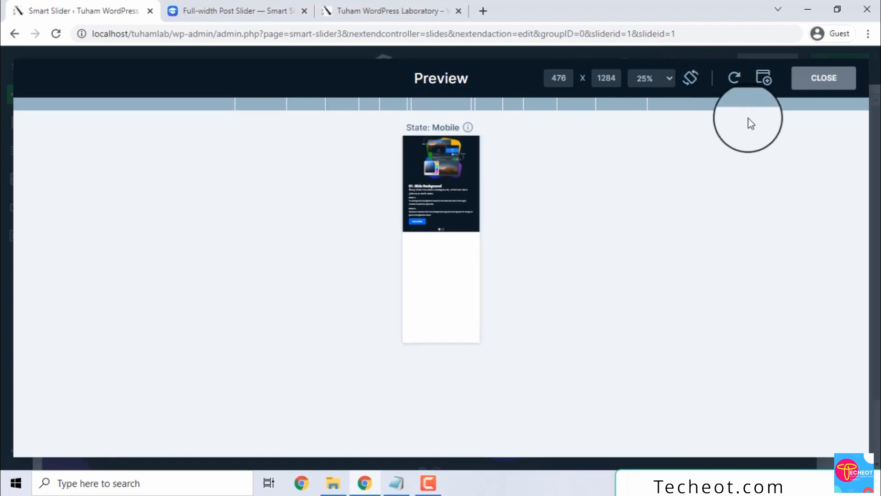
{"action": "left_click", "coordinate": [690, 76]}
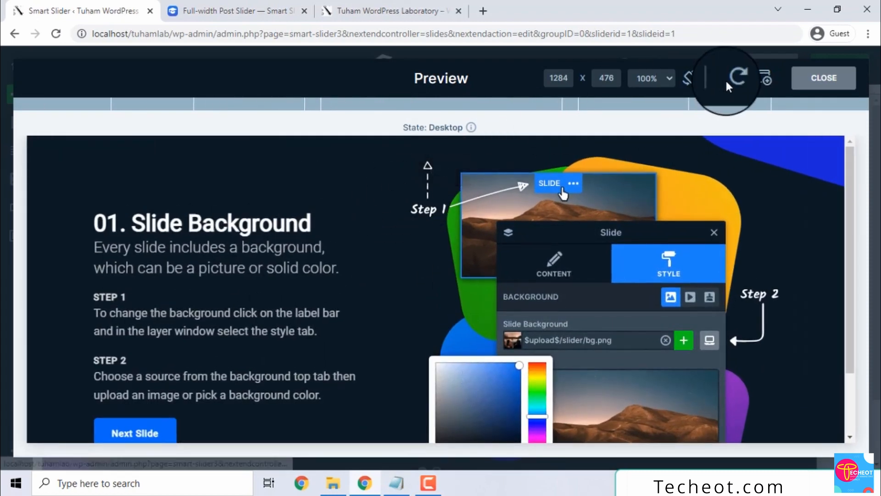
{"action": "left_click", "coordinate": [690, 78]}
{"action": "left_click", "coordinate": [692, 79]}
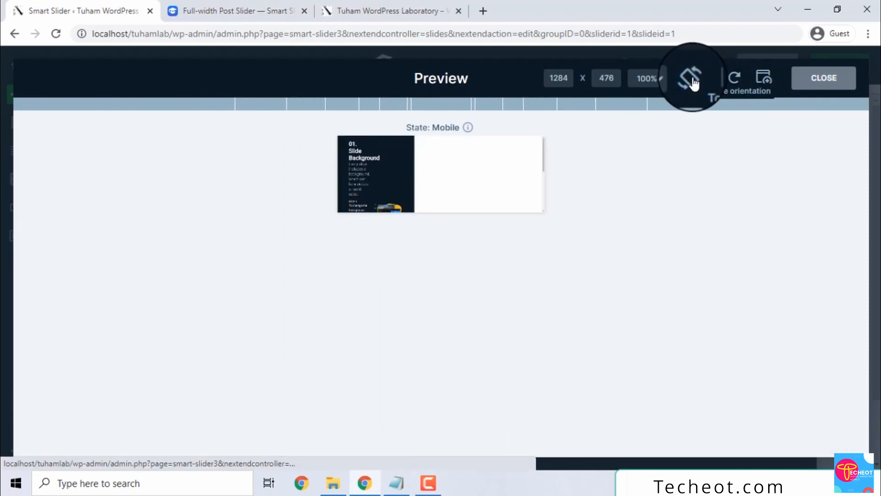
{"action": "left_click", "coordinate": [692, 80]}
{"action": "left_click", "coordinate": [692, 80]}
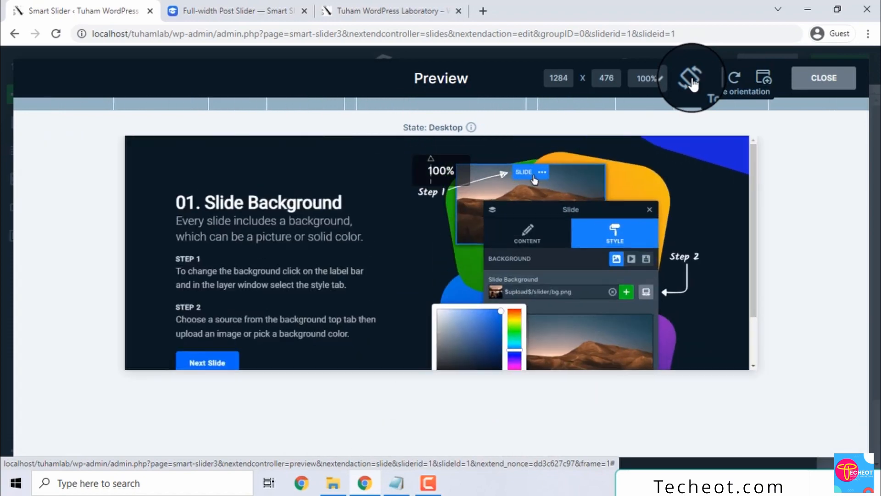
{"action": "left_click", "coordinate": [821, 79]}
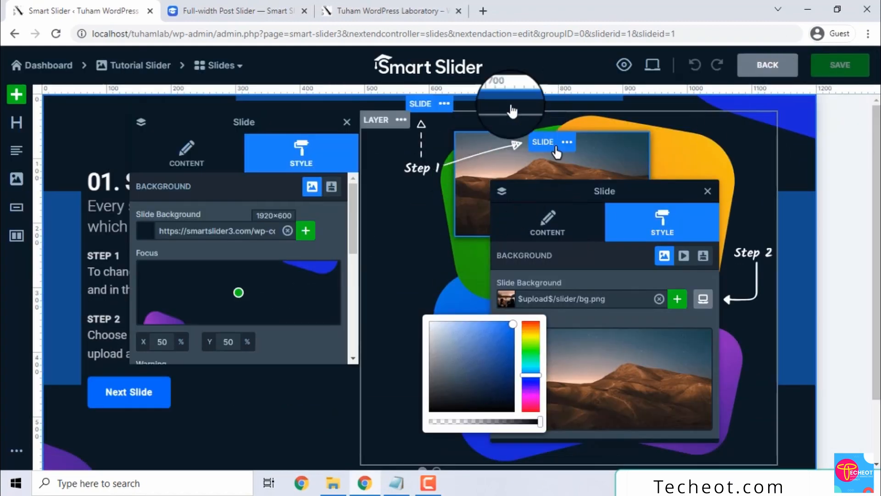
{"action": "left_click", "coordinate": [554, 143]}
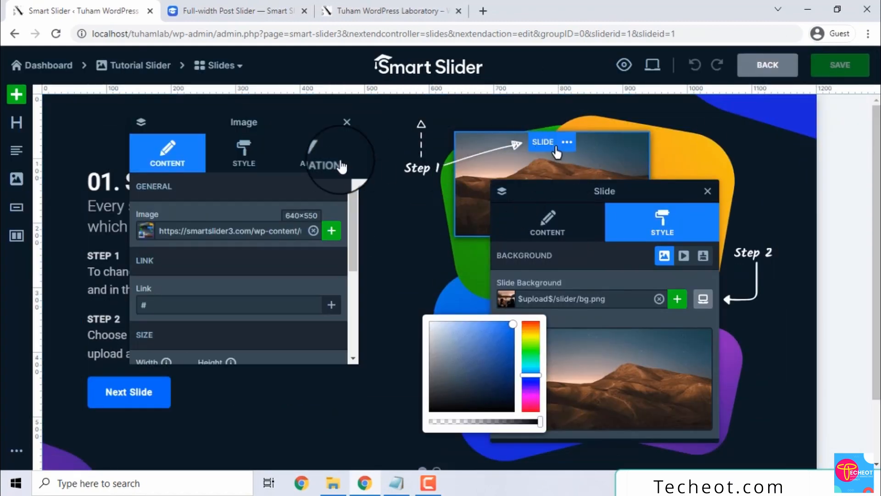